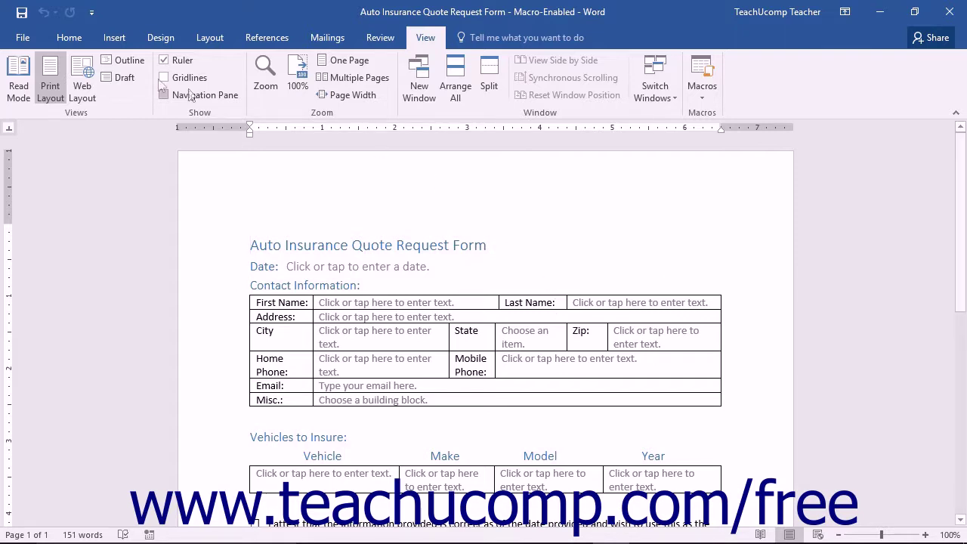
Open Word Options from the File menu on the Customize Ribbon page
click(26, 39)
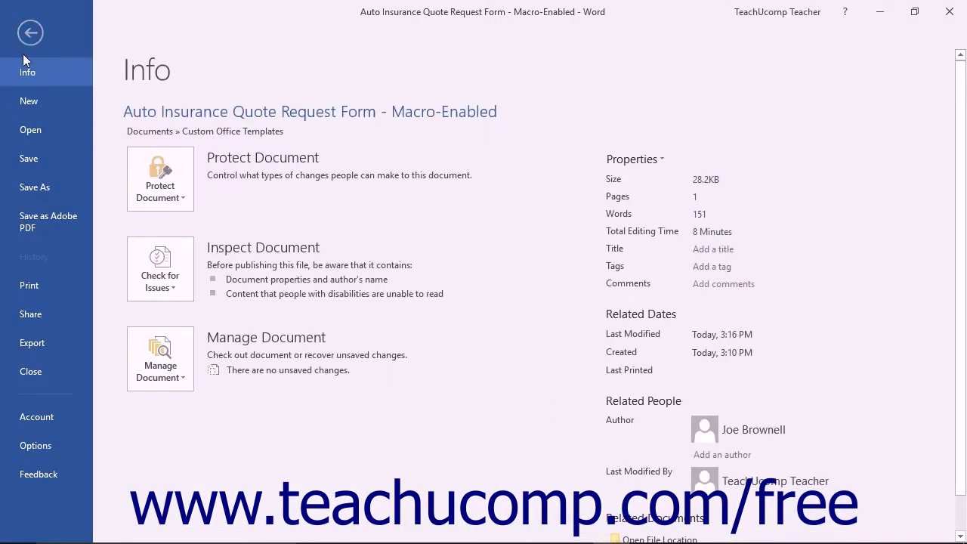
click(71, 443)
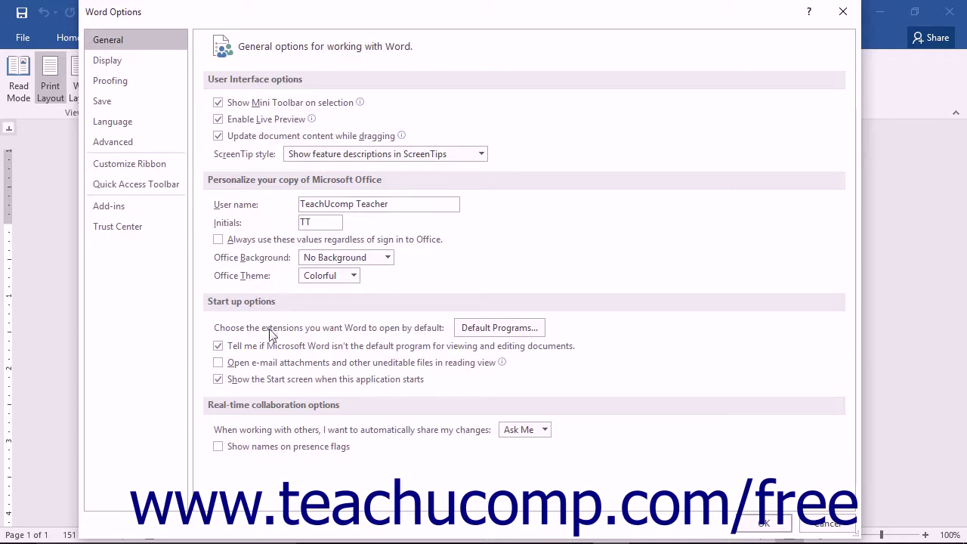
click(129, 164)
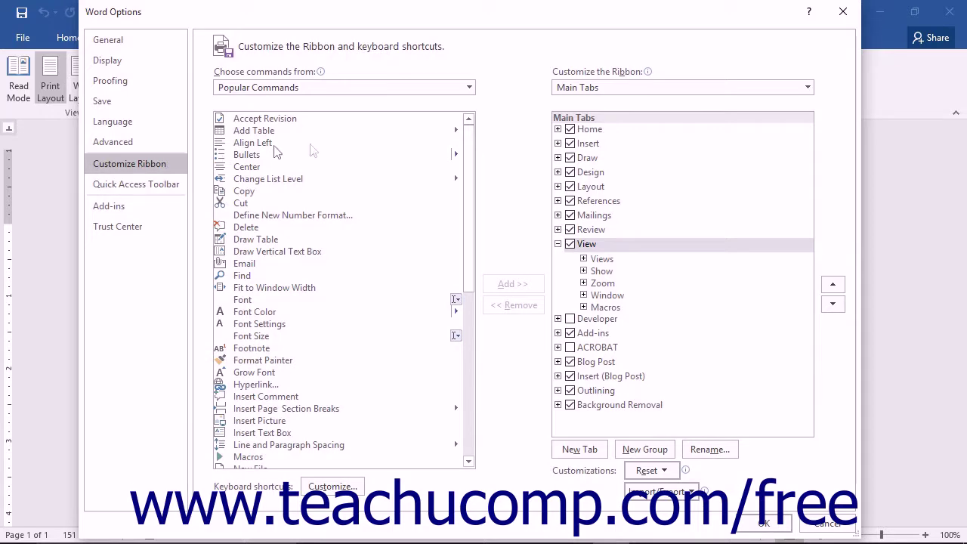
List Macros as available commands, select EmailQuote, and keep Main Tabs listed
click(468, 88)
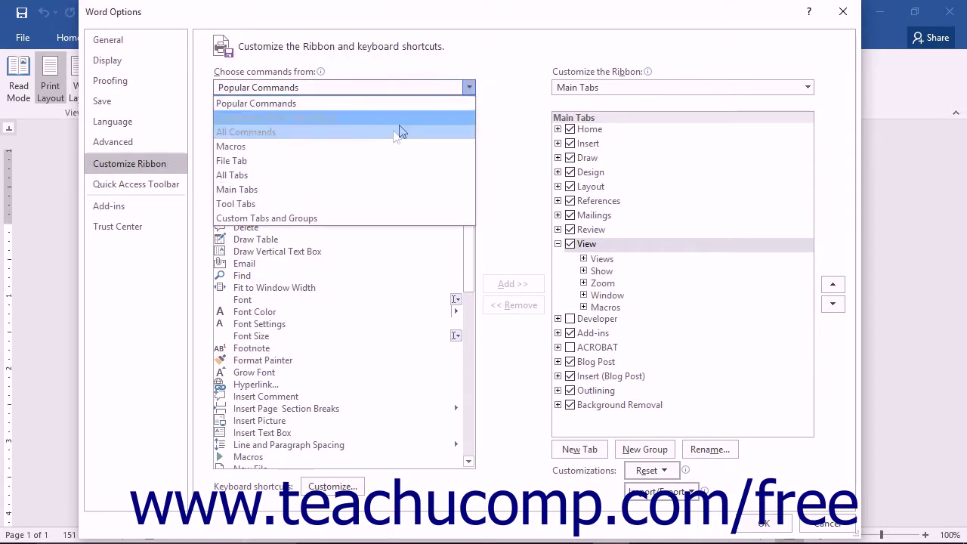
click(381, 145)
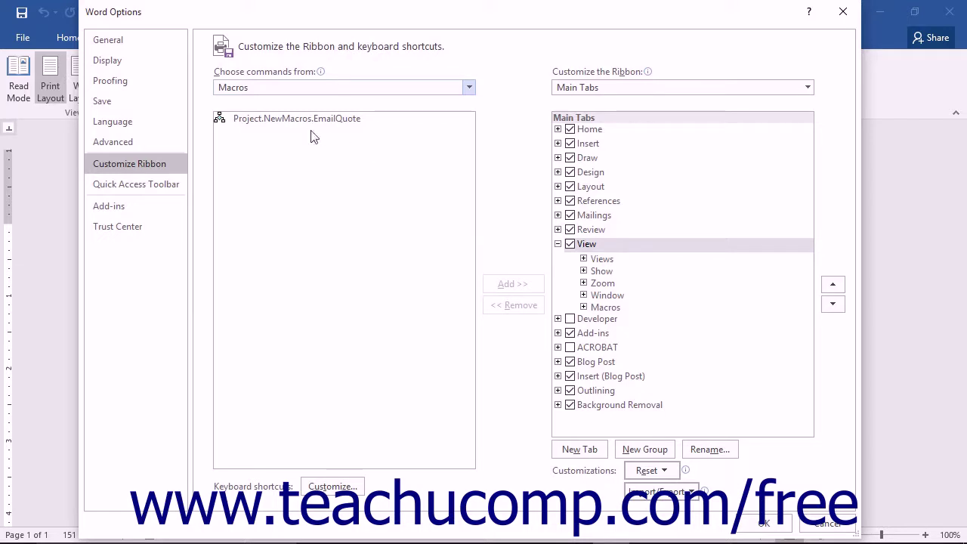
click(278, 119)
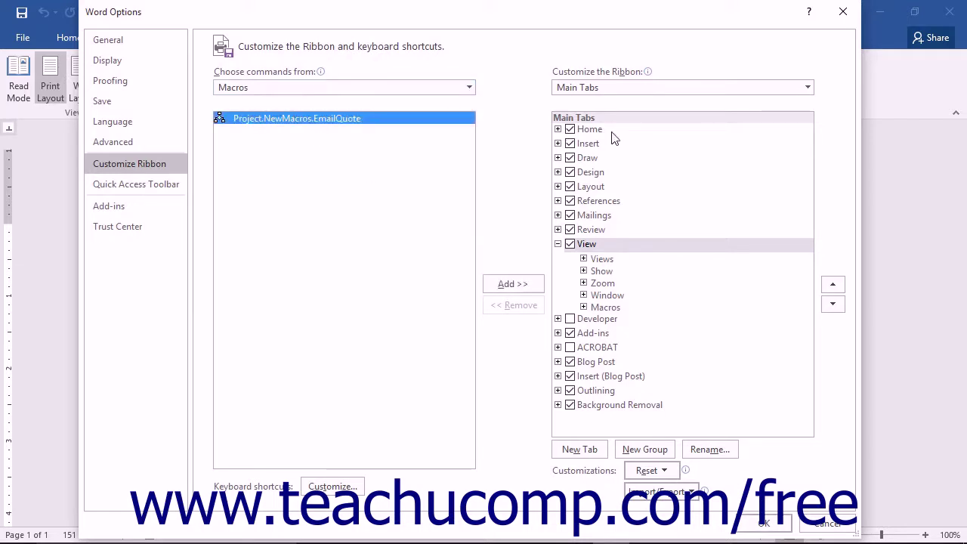
click(654, 90)
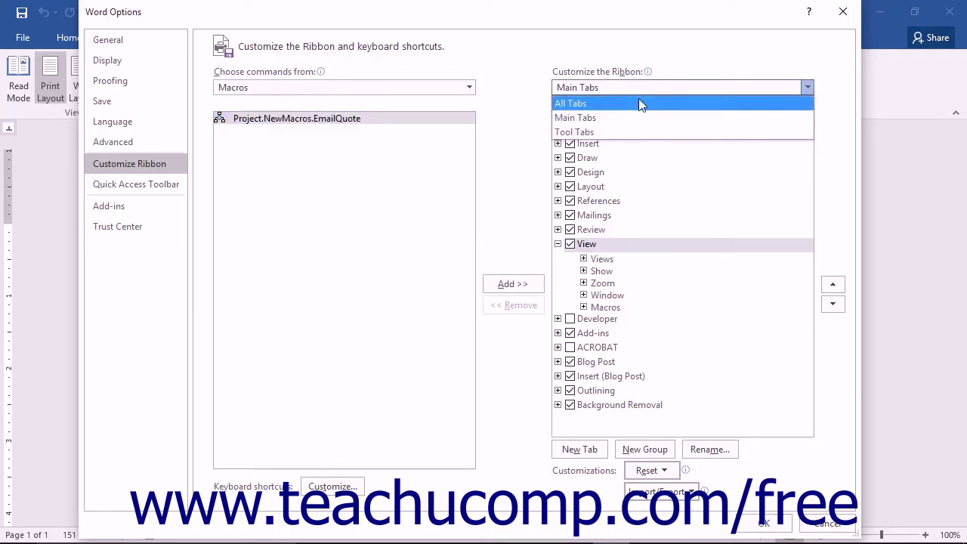
click(619, 119)
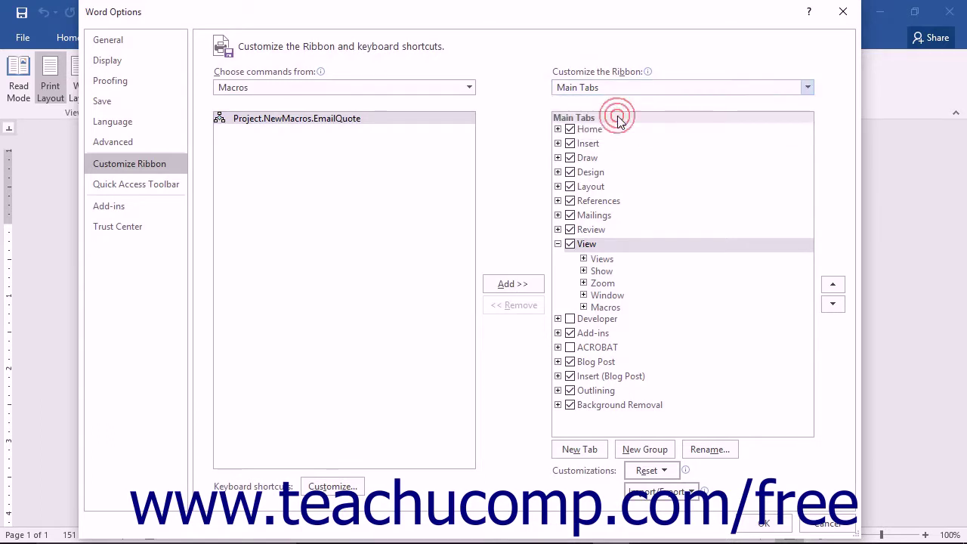
Select the View tab and add a new custom tab with a group after it
click(558, 244)
click(558, 244)
click(558, 244)
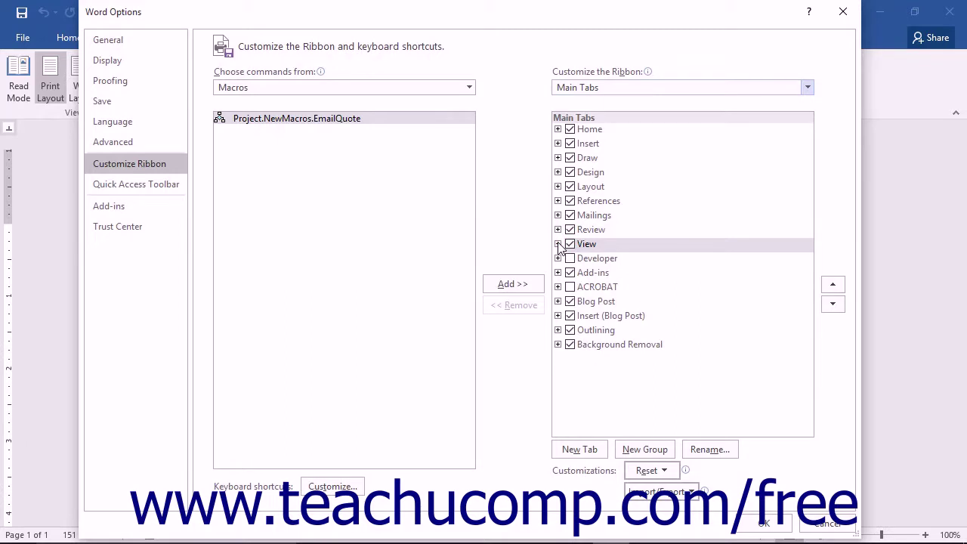
click(558, 244)
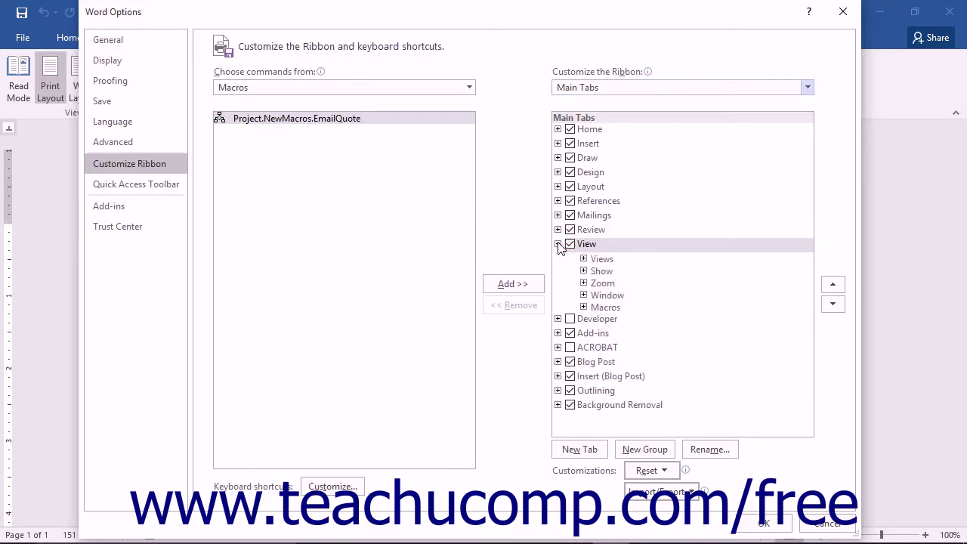
click(601, 259)
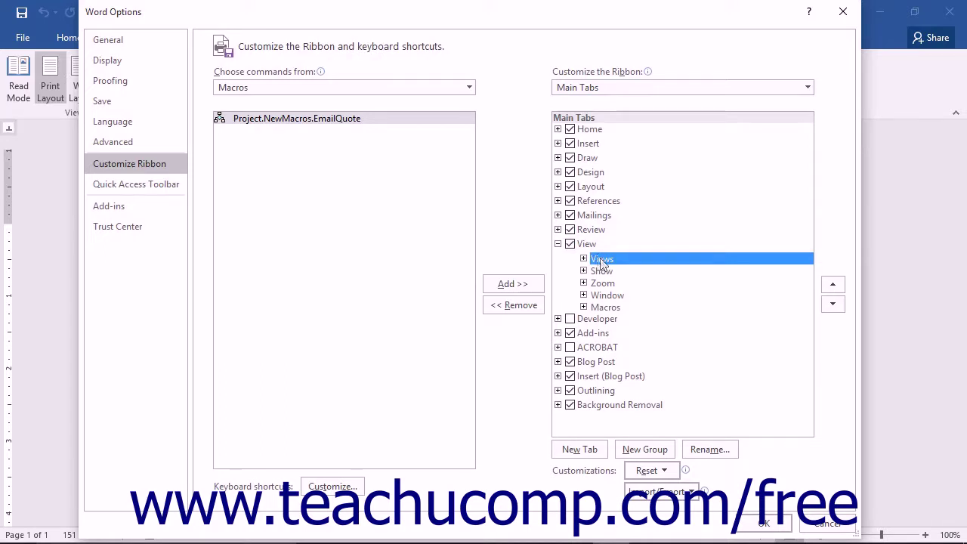
click(593, 245)
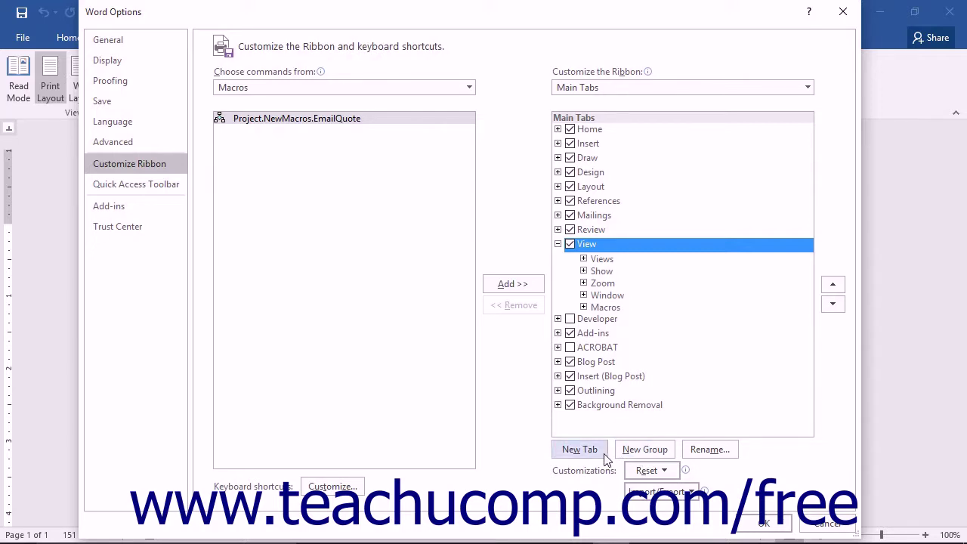
click(579, 449)
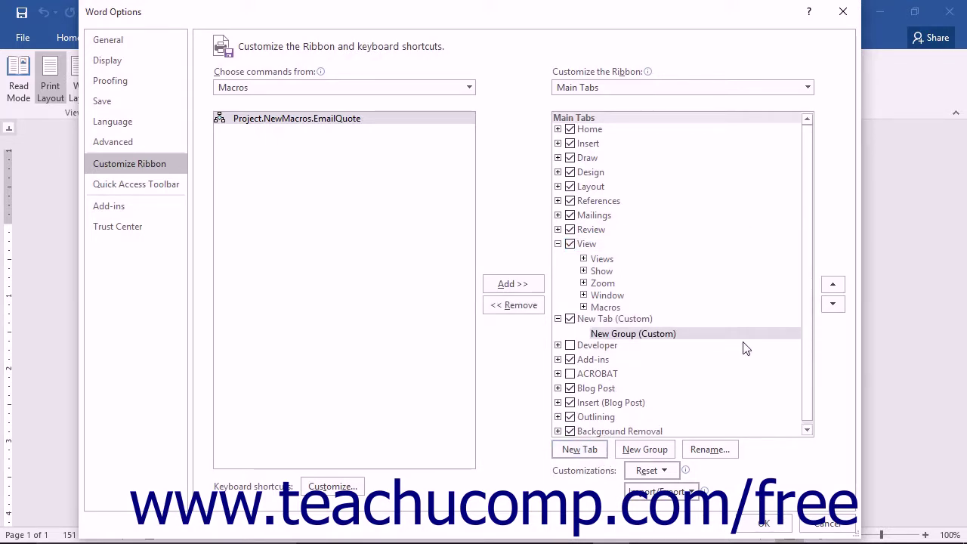
Add Project.NewMacros.EmailQuote to New Group (Custom), then start renaming New Tab (Custom)
click(657, 341)
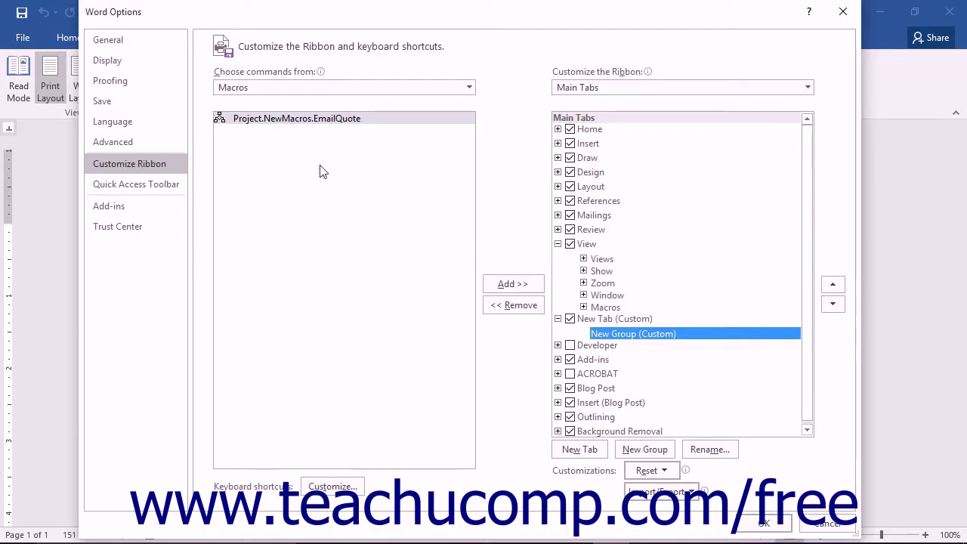
click(292, 120)
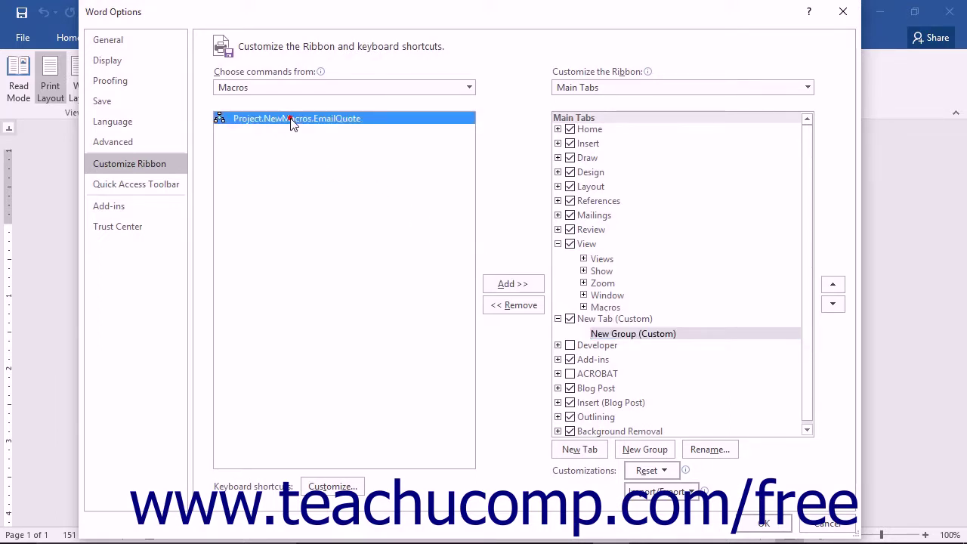
click(513, 284)
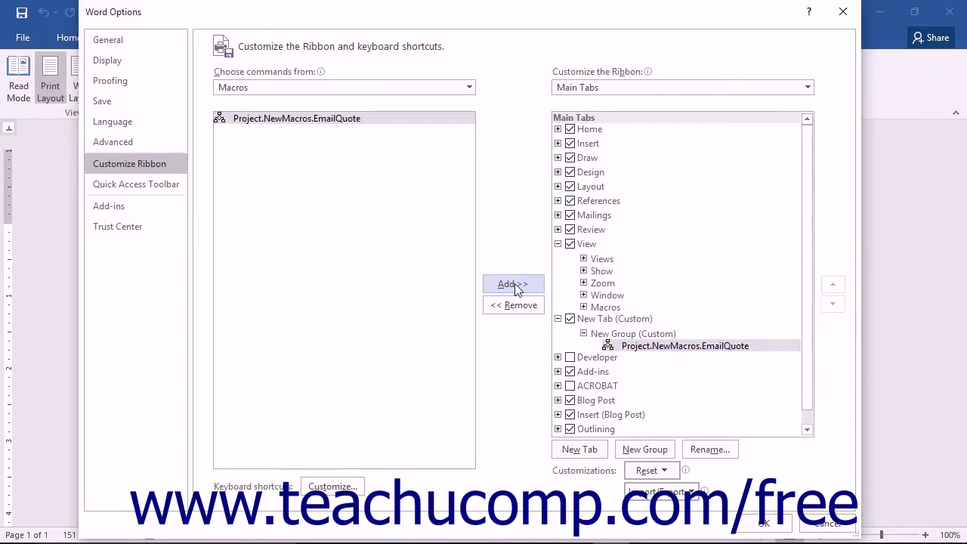
click(626, 320)
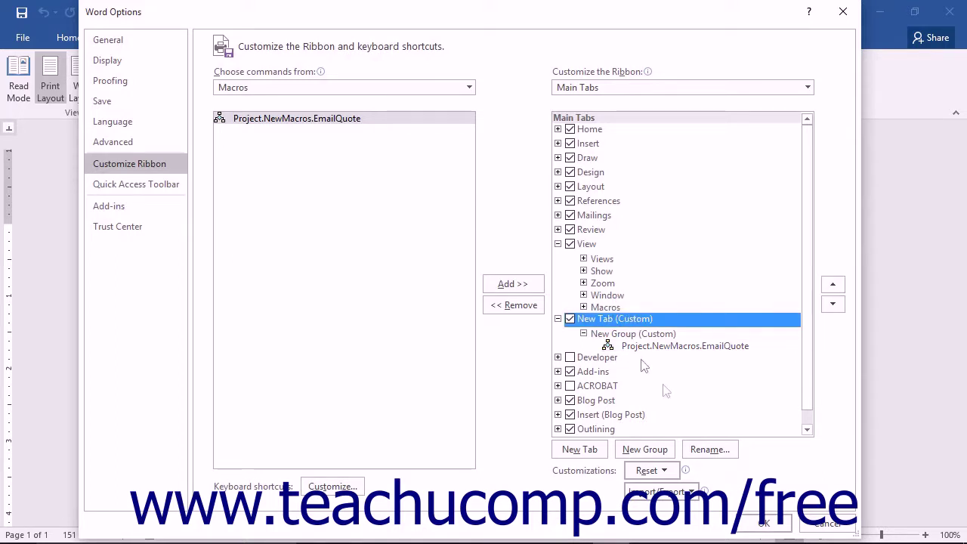
click(711, 450)
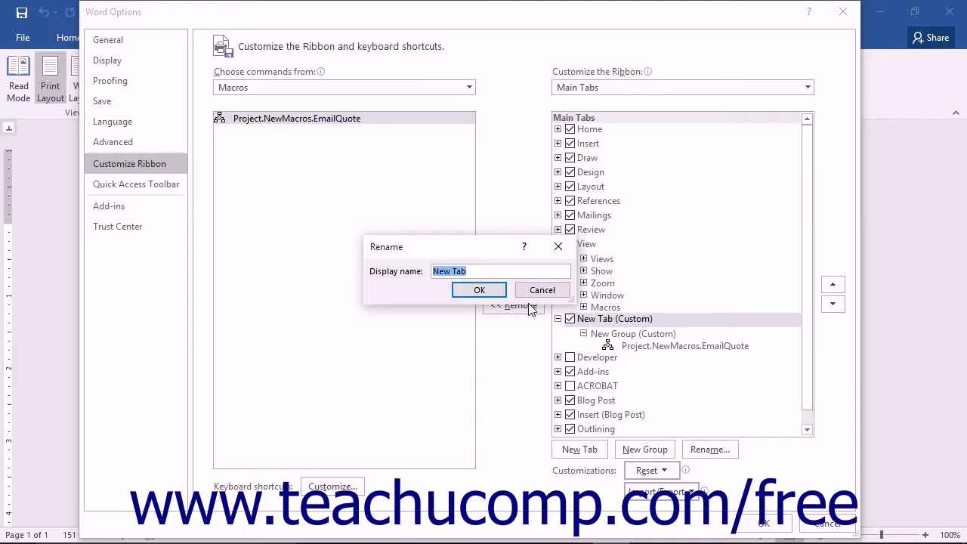
Rename New Tab (Custom) to 'Send Quote' and New Group (Custom) to 'Send'
text(Send Quote)
click(479, 290)
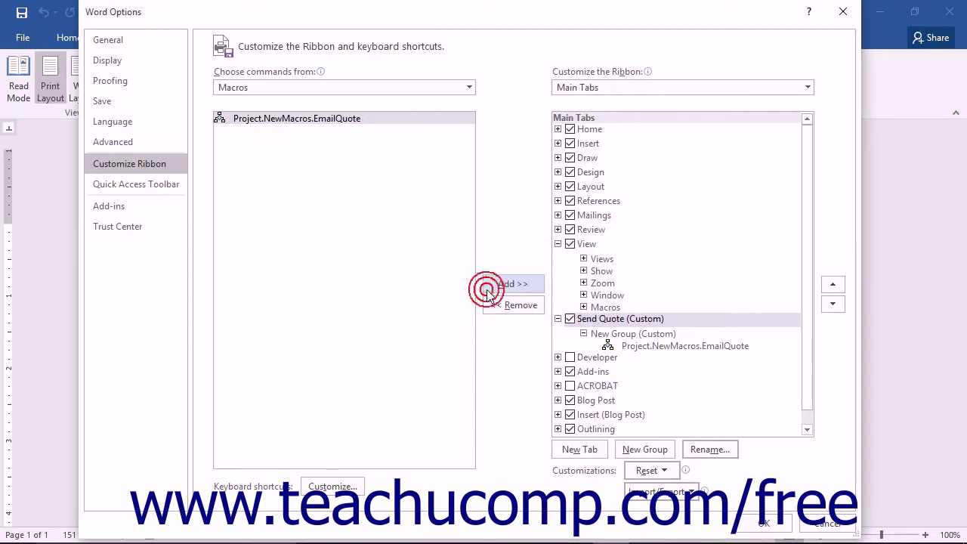
click(593, 335)
click(714, 452)
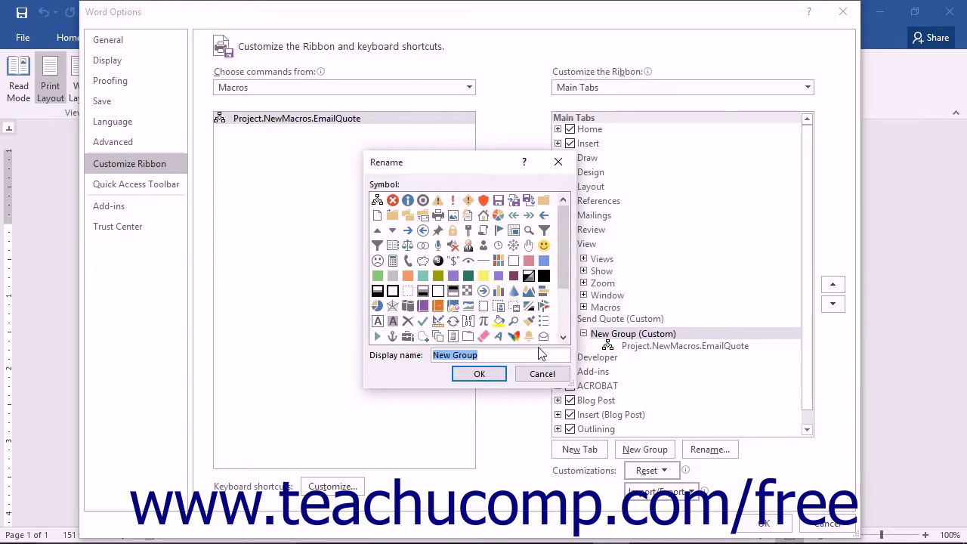
text(Send)
click(491, 373)
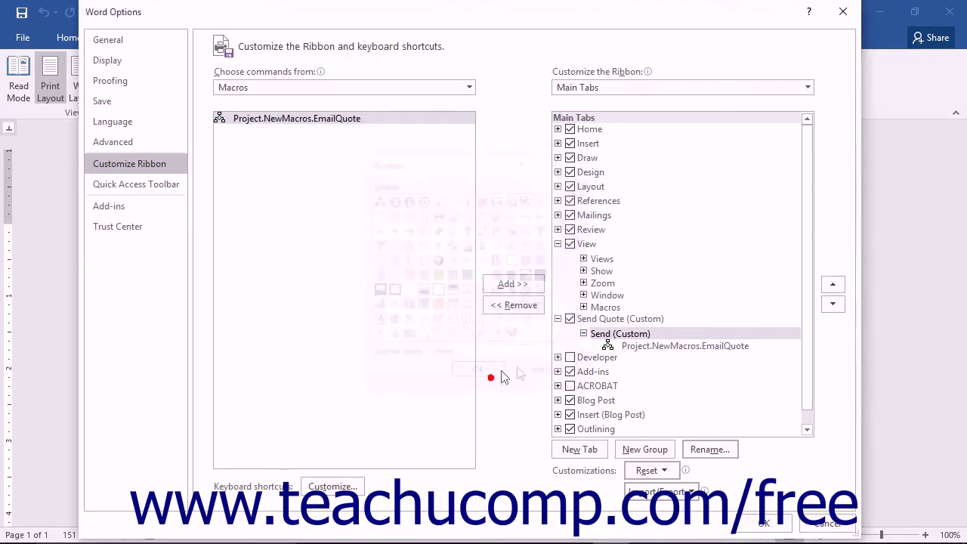
Confirm the group name Send and rename the macro button to 'Email Quote'
click(648, 346)
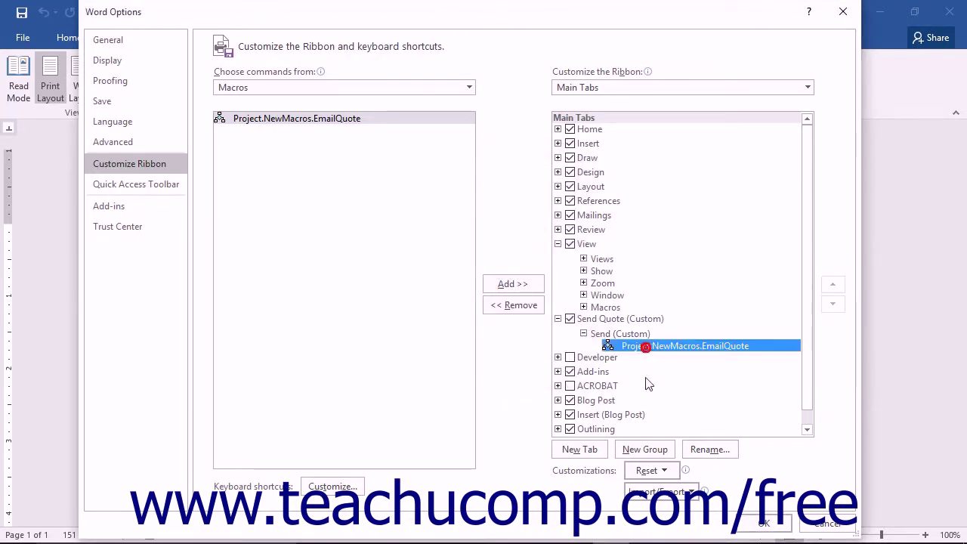
click(692, 450)
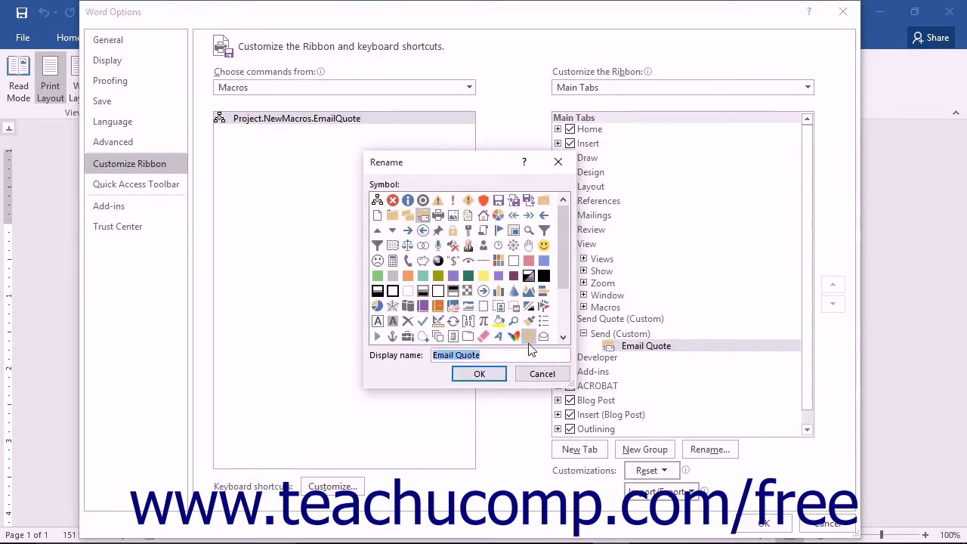
click(479, 374)
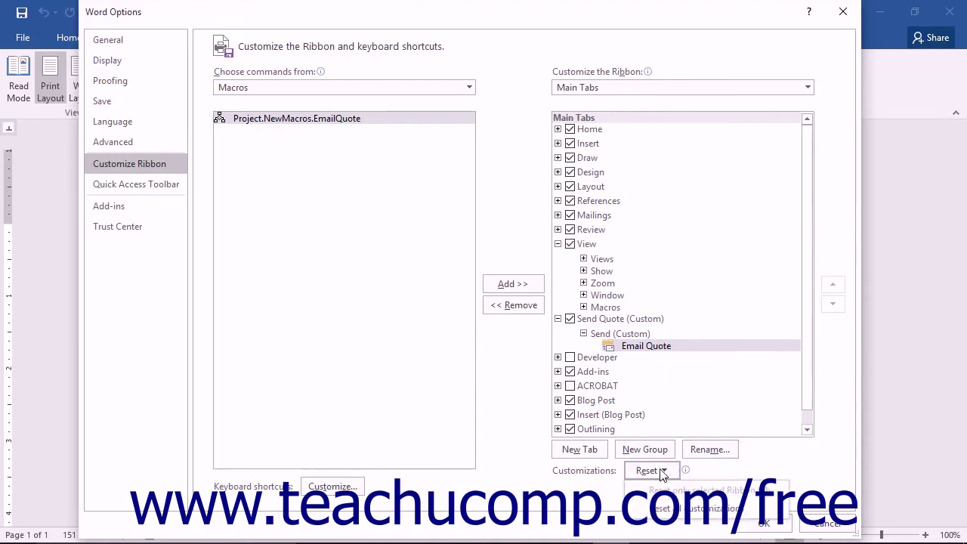
Open the ribbon Reset options and dismiss them without resetting anything
click(665, 473)
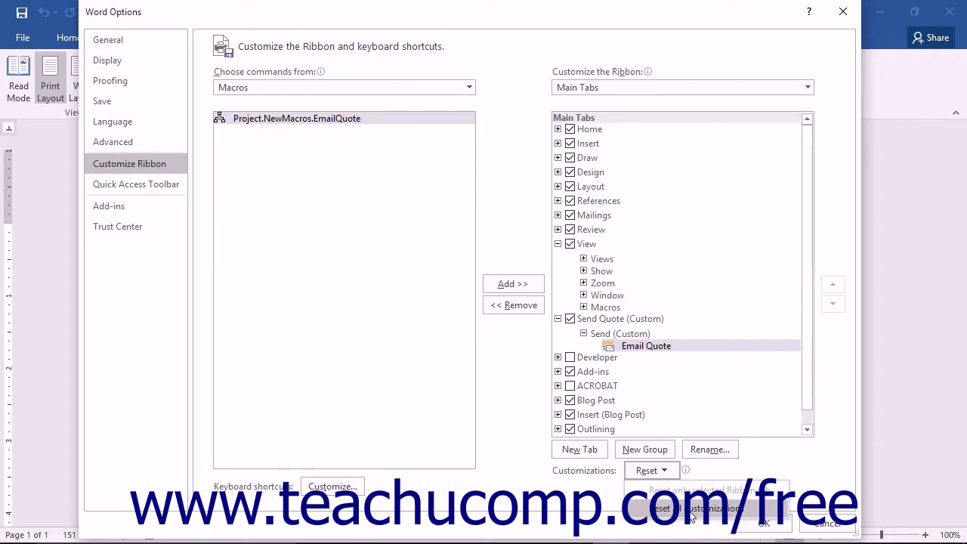
key(Escape)
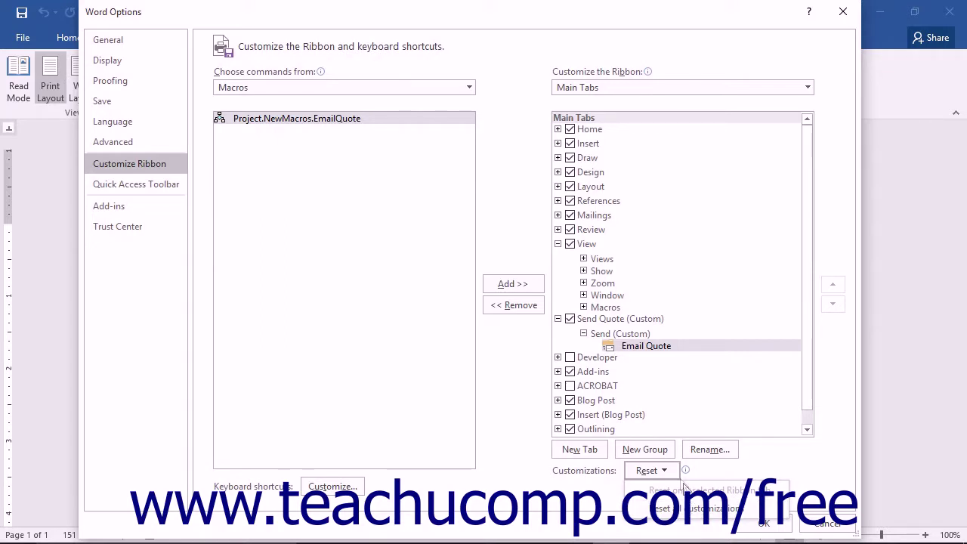
click(673, 471)
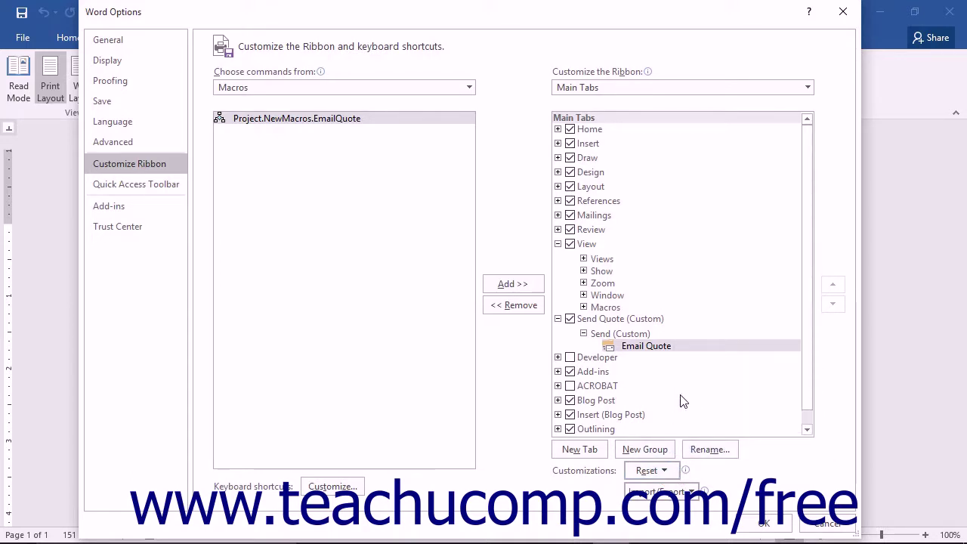
Add the Project.NewMacros.EmailQuote macro to the Quick Access Toolbar from the Macros list
click(164, 182)
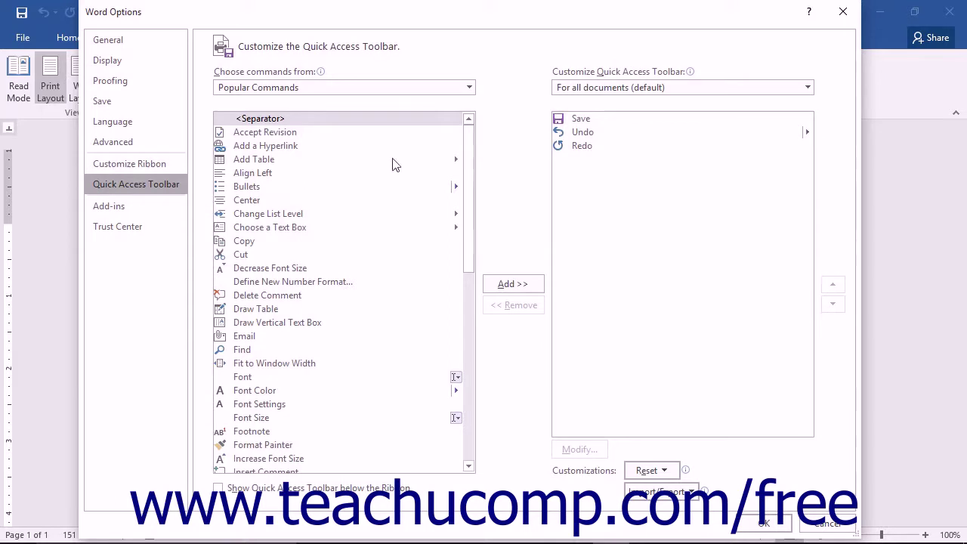
click(470, 88)
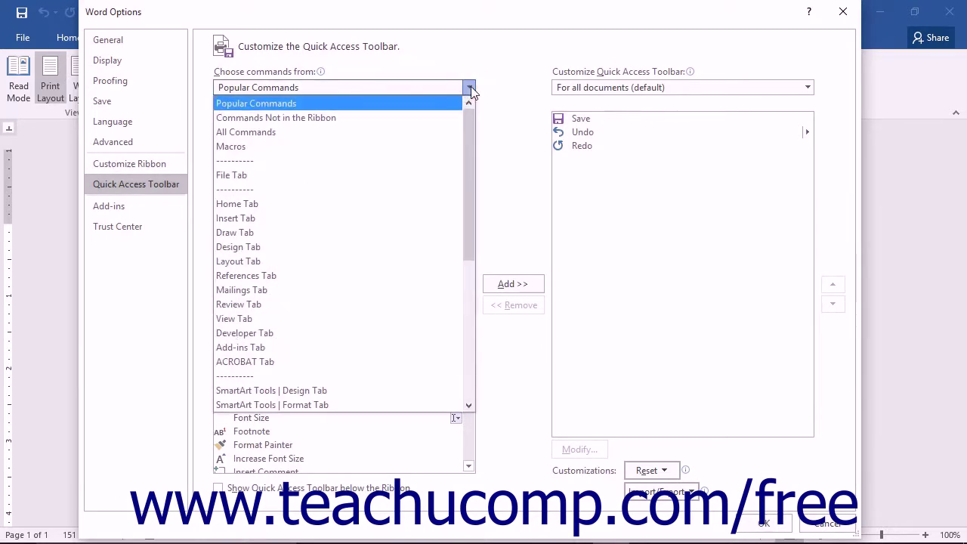
click(409, 147)
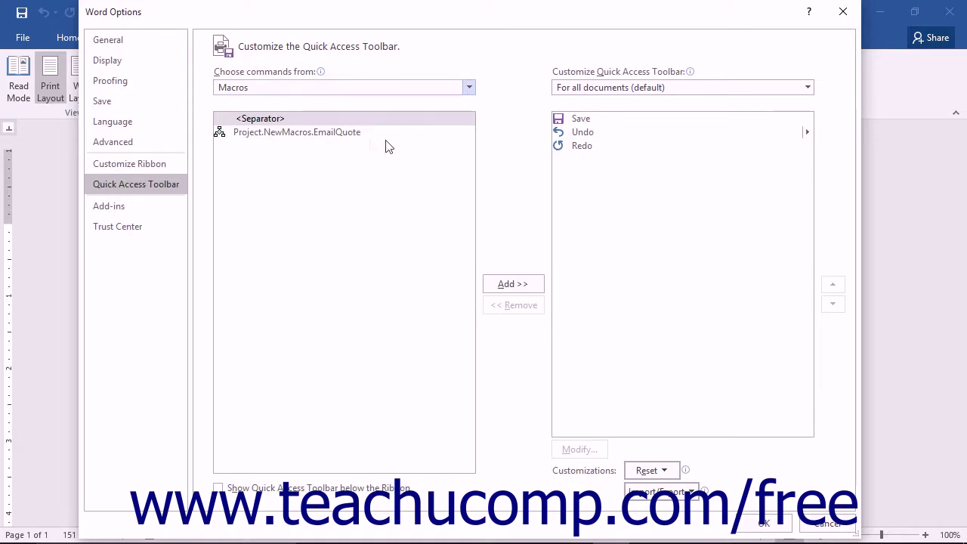
click(352, 135)
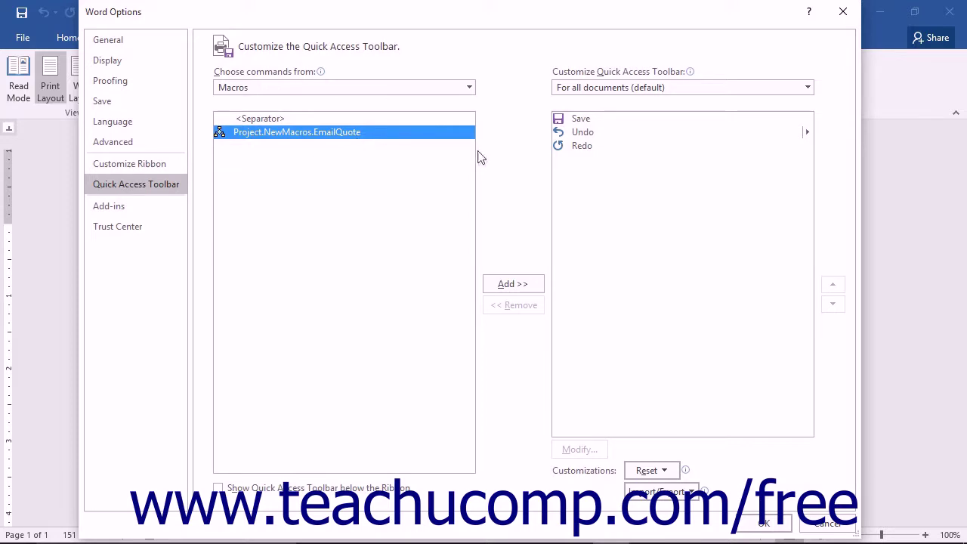
click(512, 295)
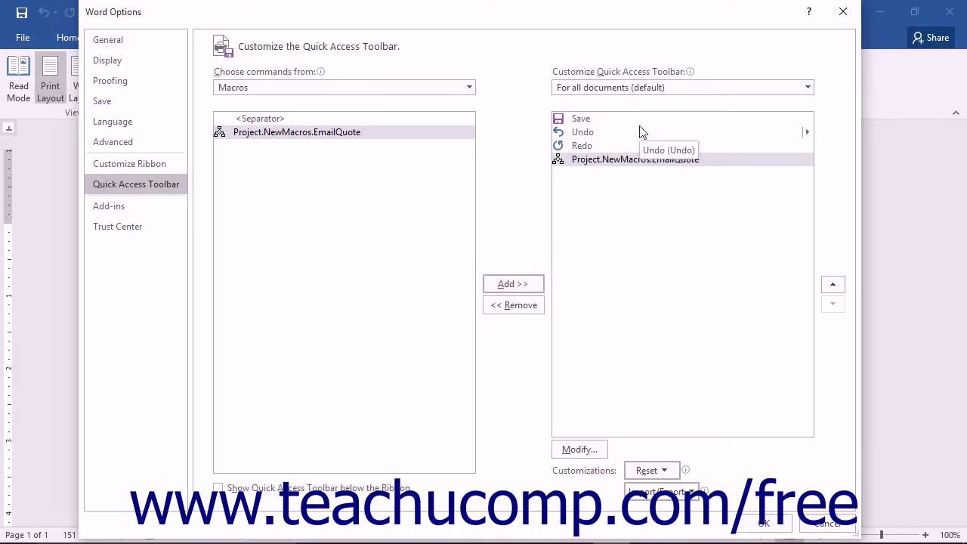
Position the EmailQuote macro directly after Redo in the toolbar list
click(616, 162)
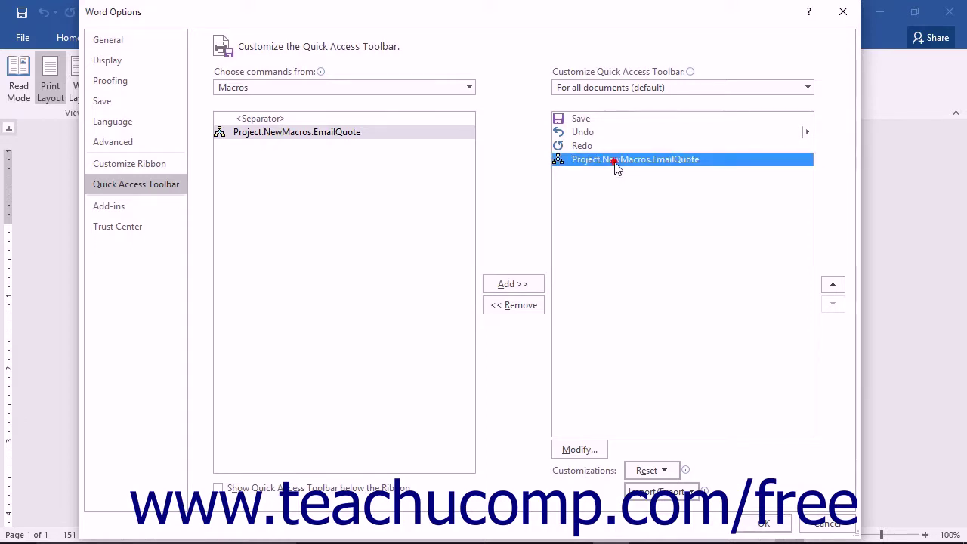
click(834, 288)
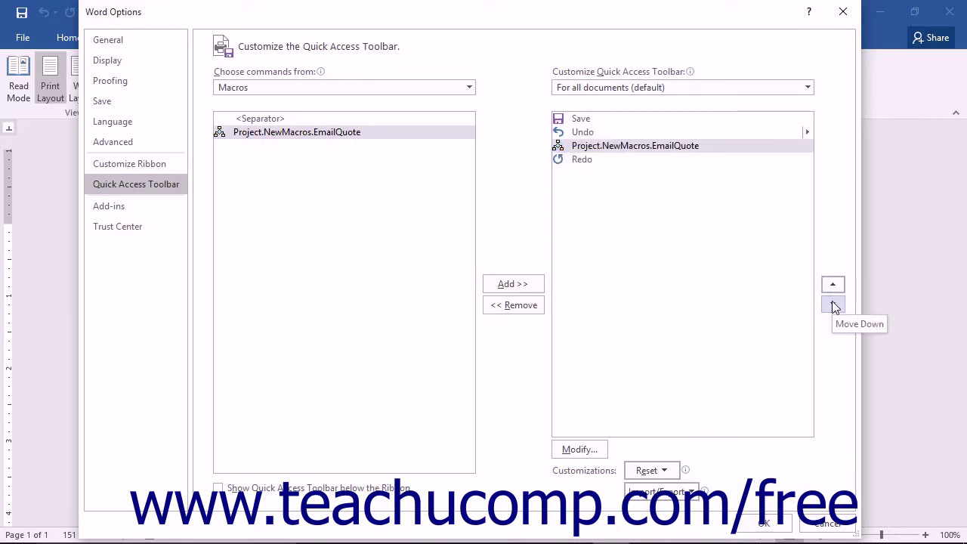
click(835, 305)
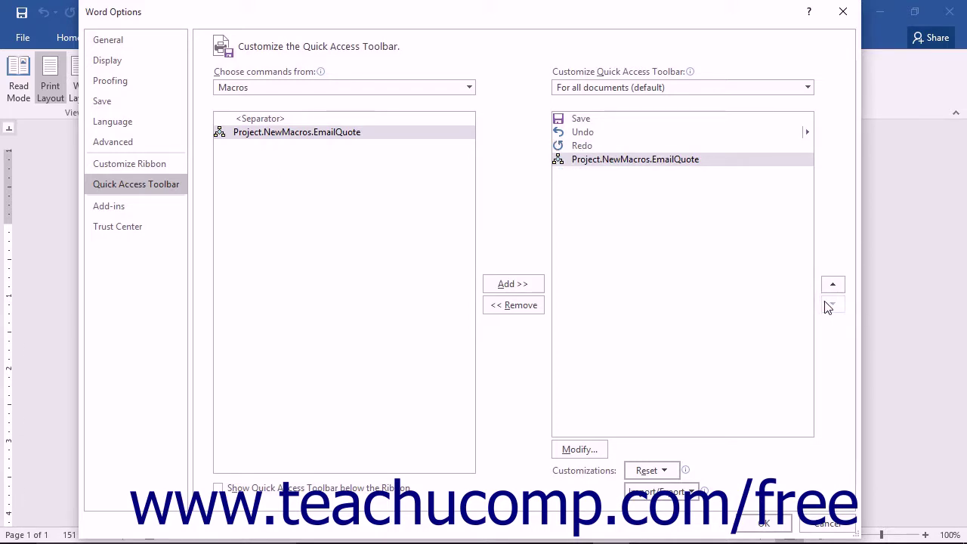
click(644, 160)
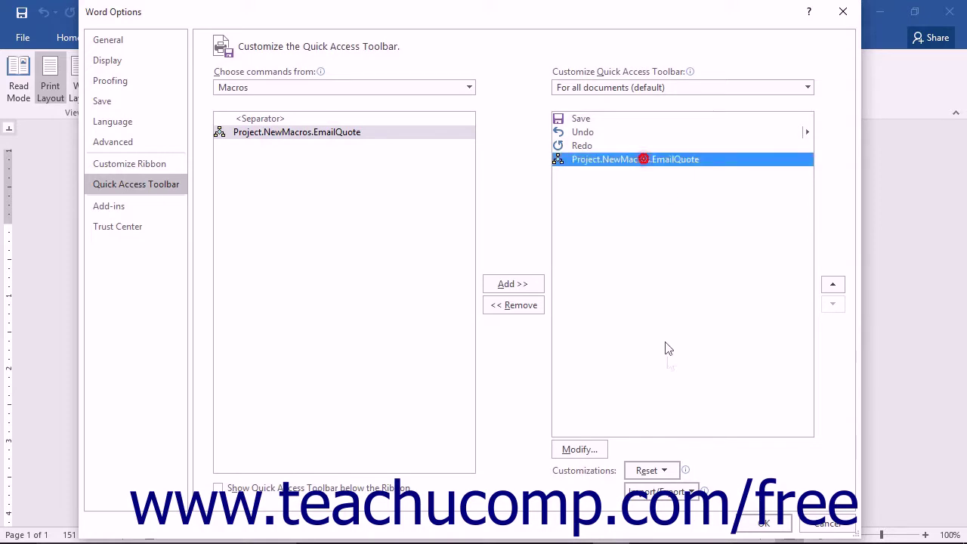
Give the toolbar macro the folder symbol and the display name 'Email Quote'
click(582, 449)
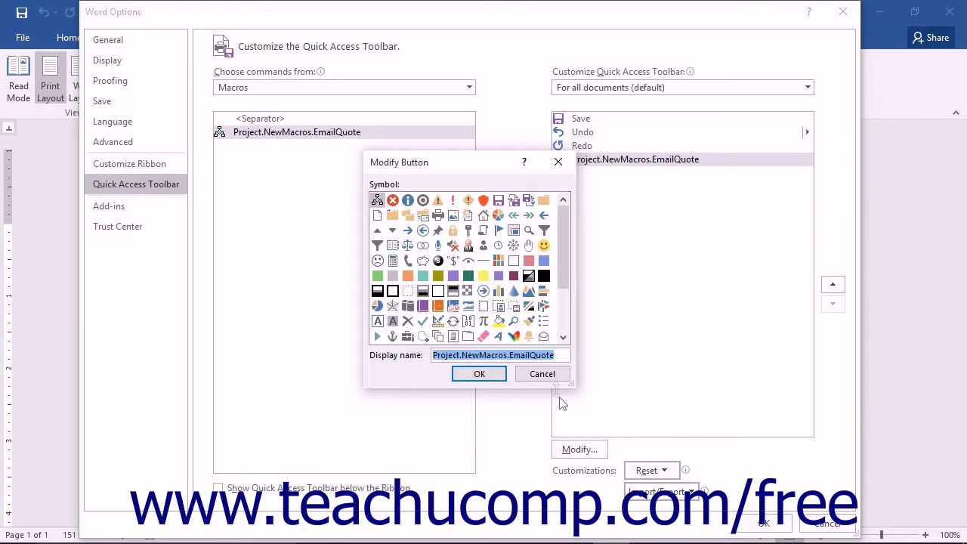
click(425, 216)
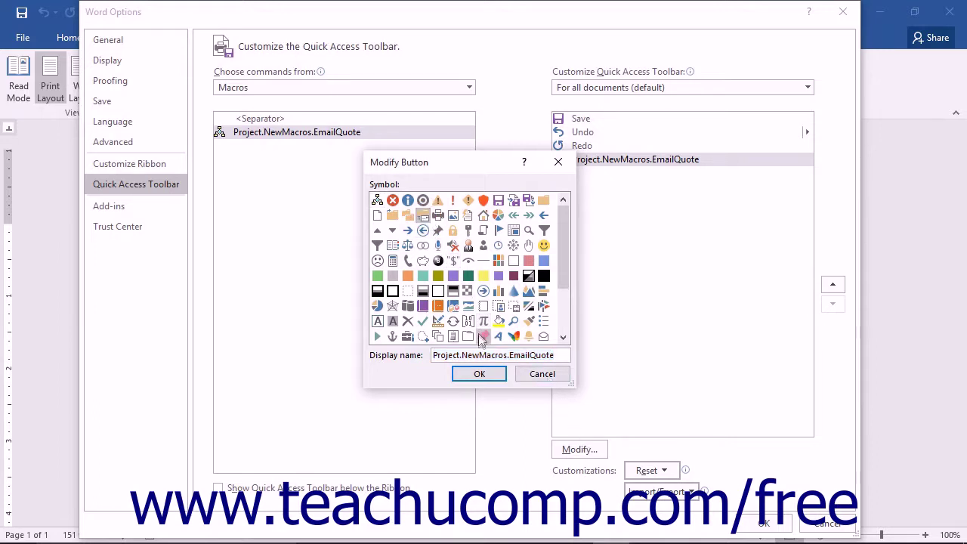
triple_click(495, 355)
text(Email Quote)
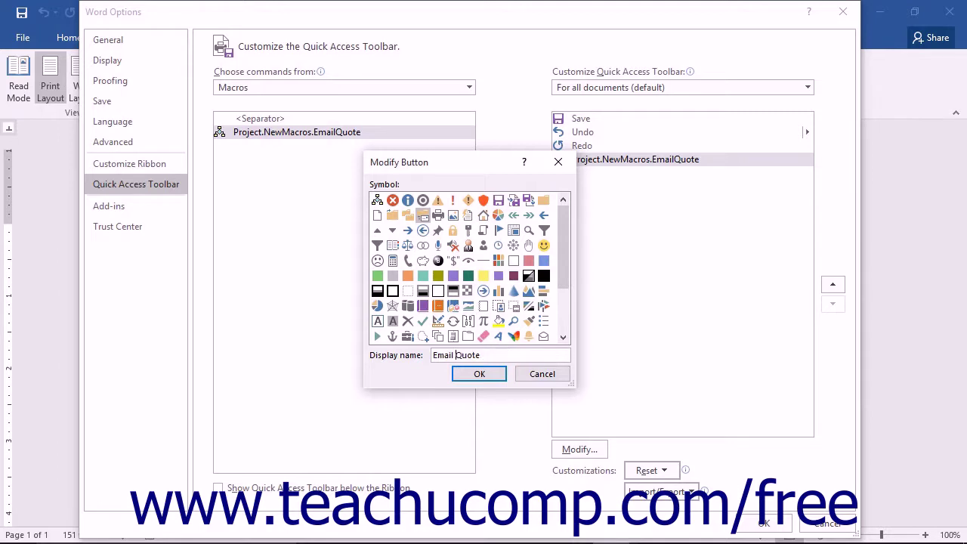
click(494, 376)
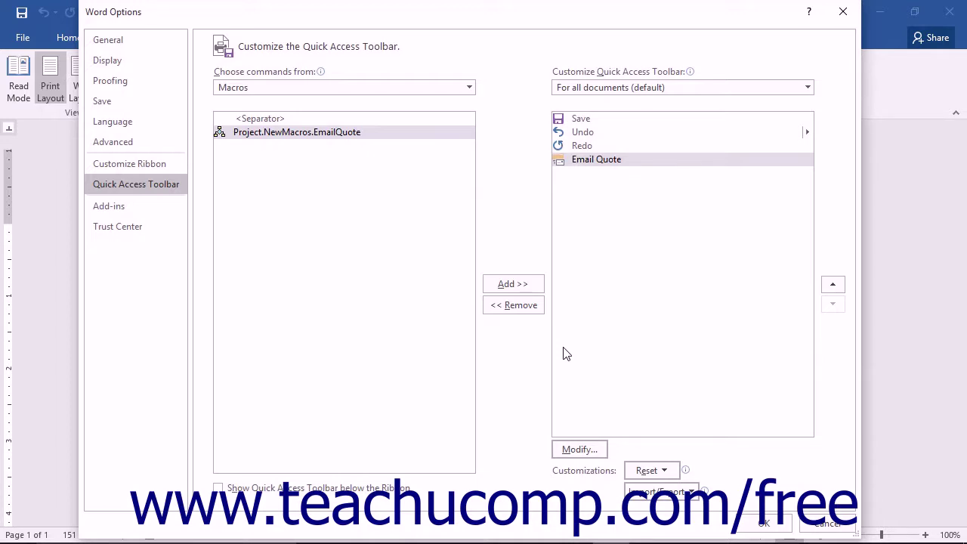
Open the Customize Keyboard dialog from Customize Ribbon and choose the Macros category
click(153, 166)
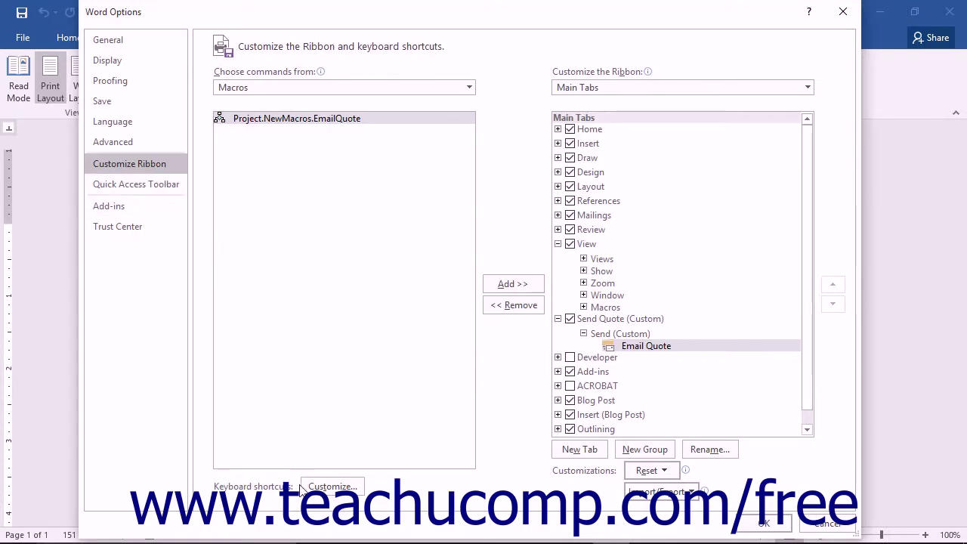
click(330, 487)
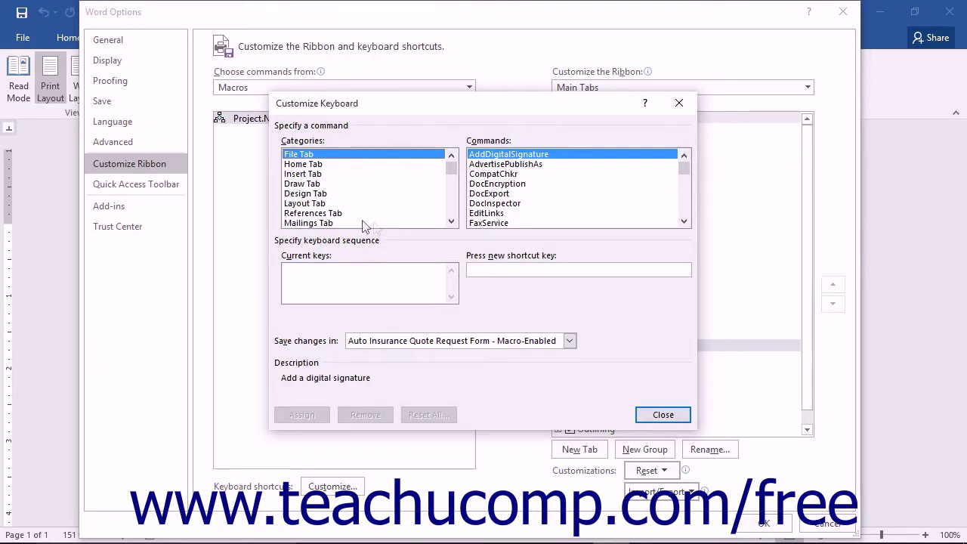
click(452, 221)
click(451, 222)
click(452, 221)
click(451, 221)
click(451, 222)
click(452, 222)
click(297, 204)
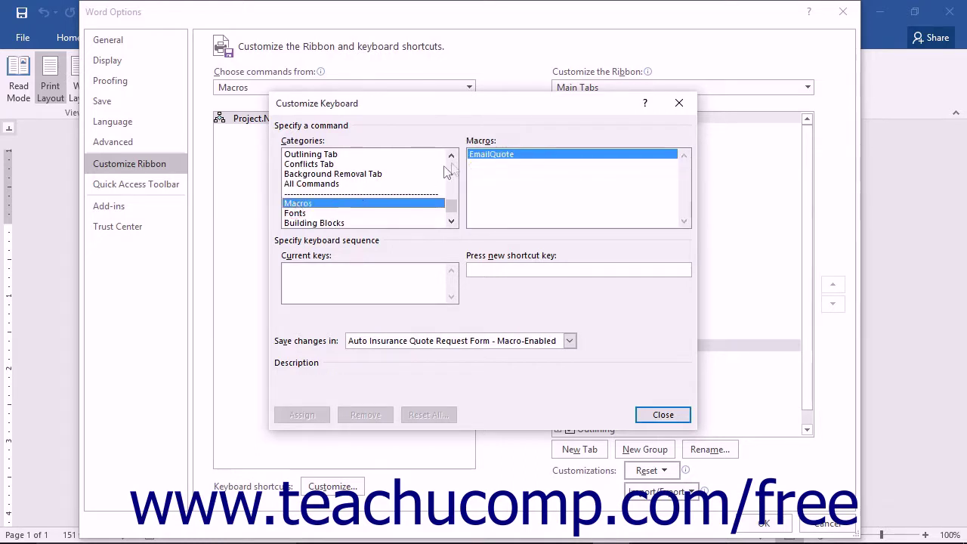
Assign Alt+Shift+B to the EmailQuote macro and close the keyboard dialog
click(503, 153)
click(483, 268)
key(alt+shift+b)
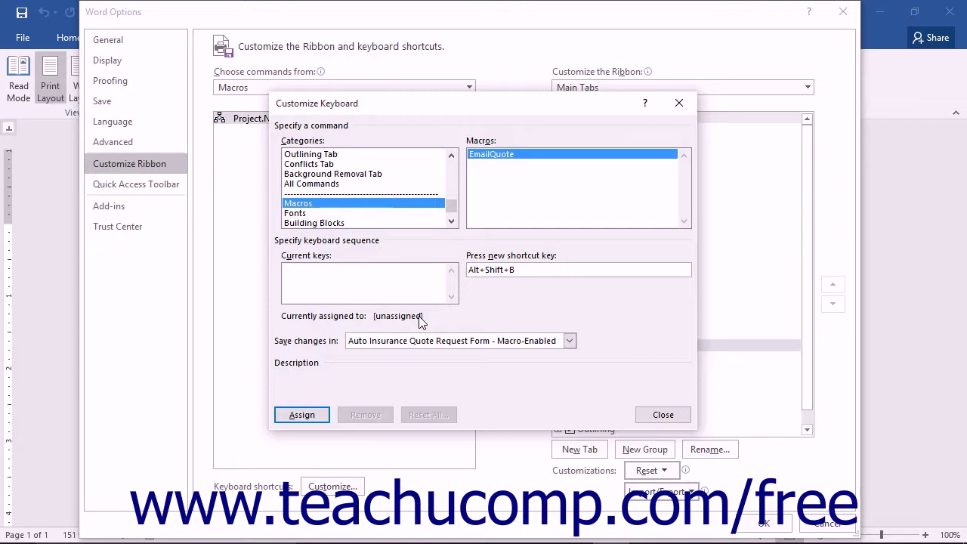
click(298, 416)
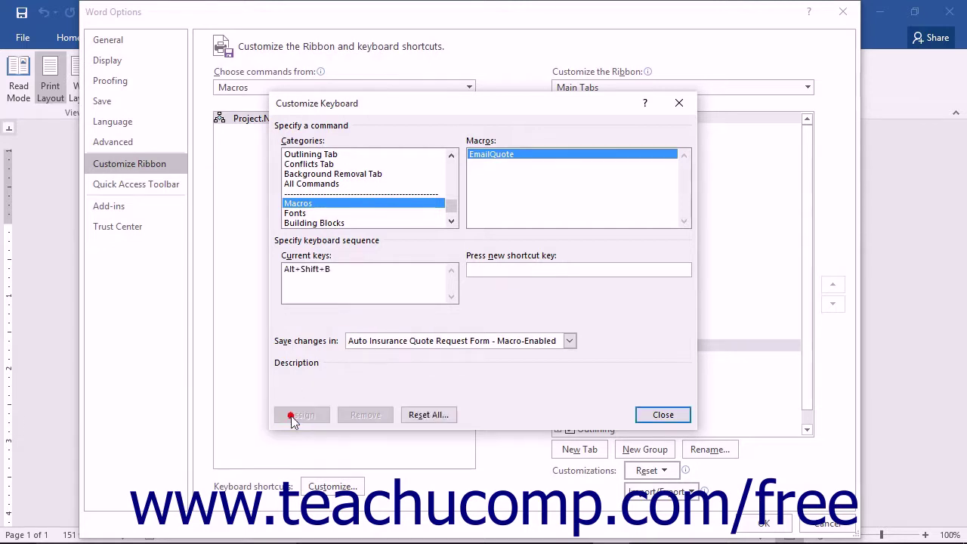
click(657, 414)
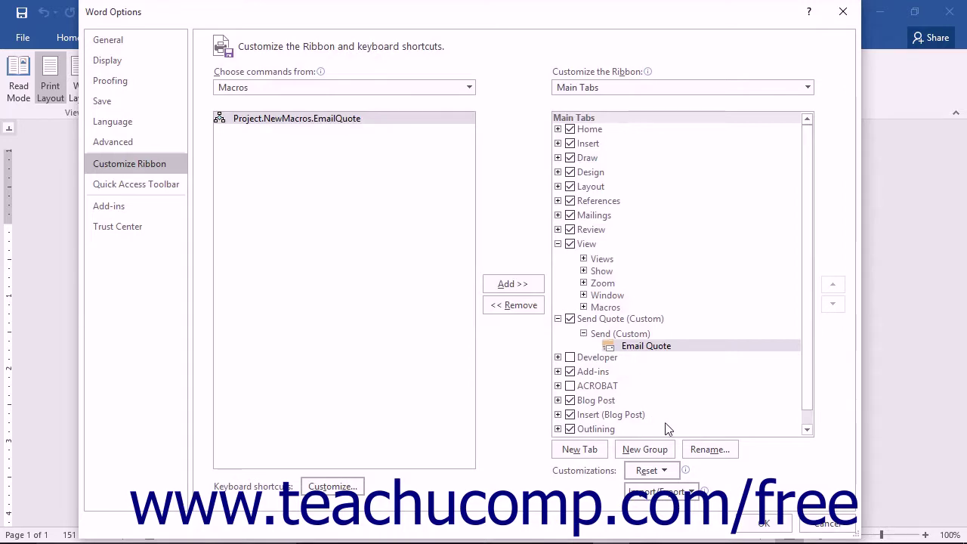
Apply the changes with OK and display the Send Quote tab's Email Quote button
click(763, 523)
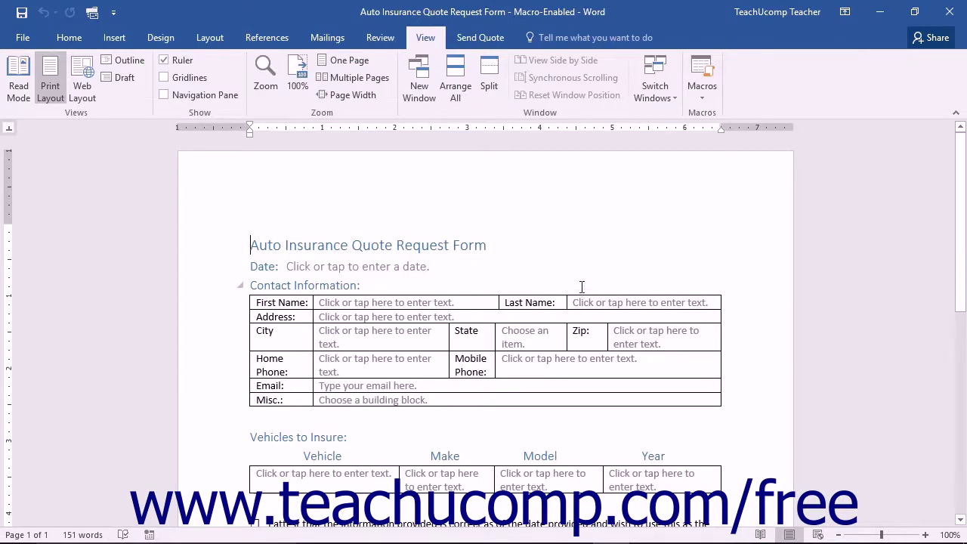
click(486, 39)
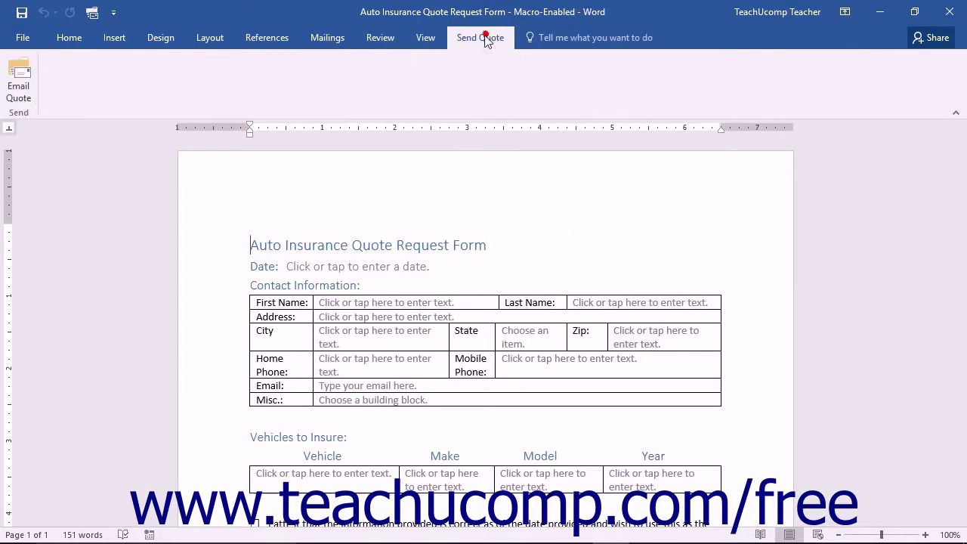